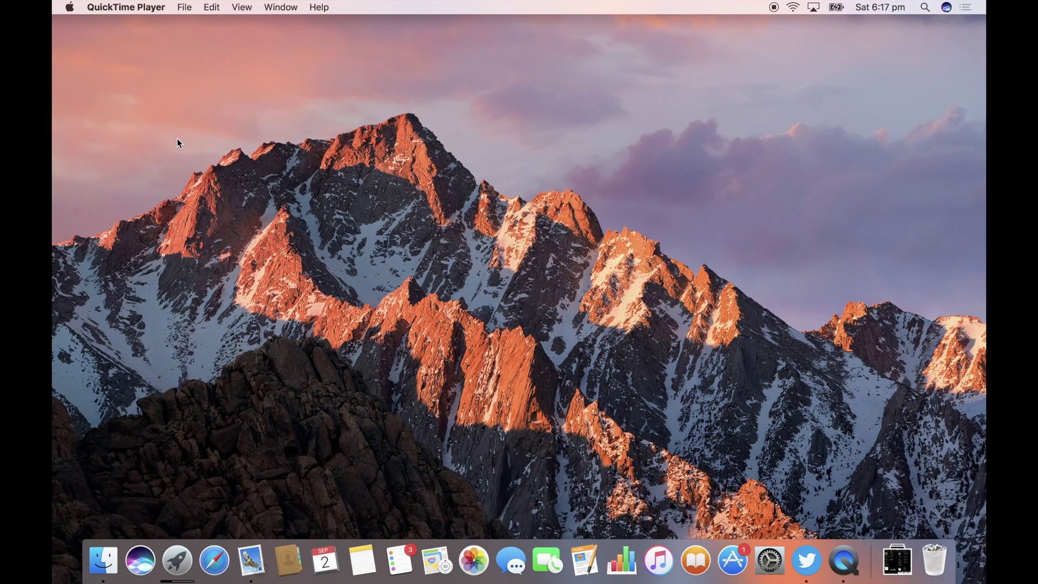
Launch Safari from the Dock.
click(211, 564)
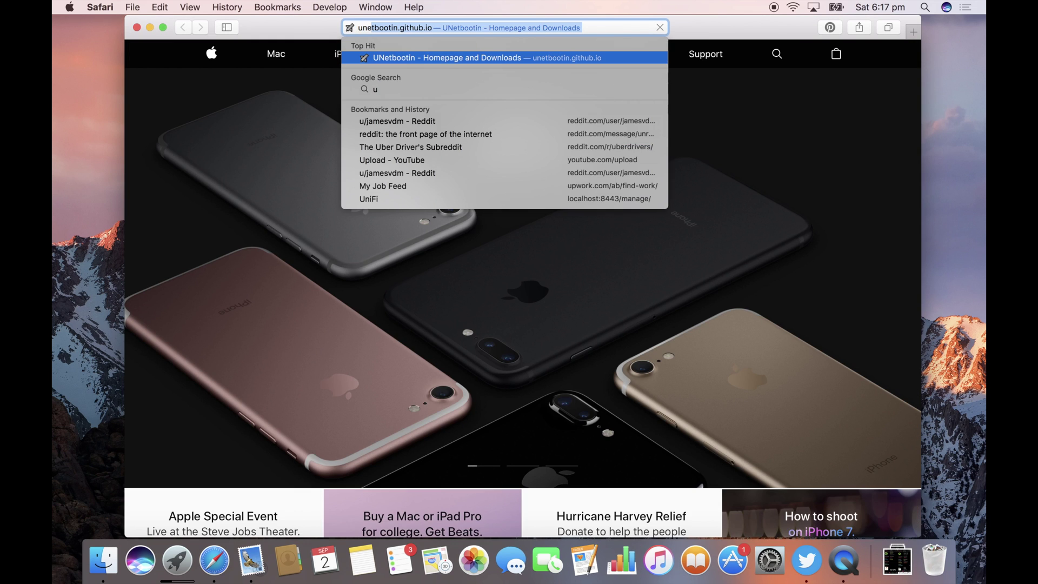
Go to unetbootin.github.io and download the macOS installer unetbootin-mac-655.dmg.
text(tbootin)
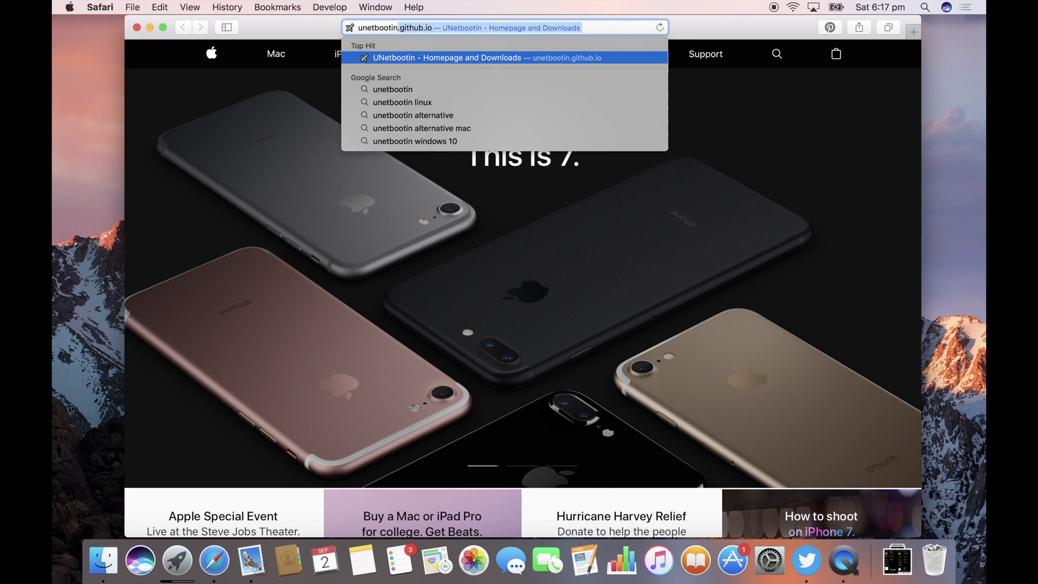
text(.github.io)
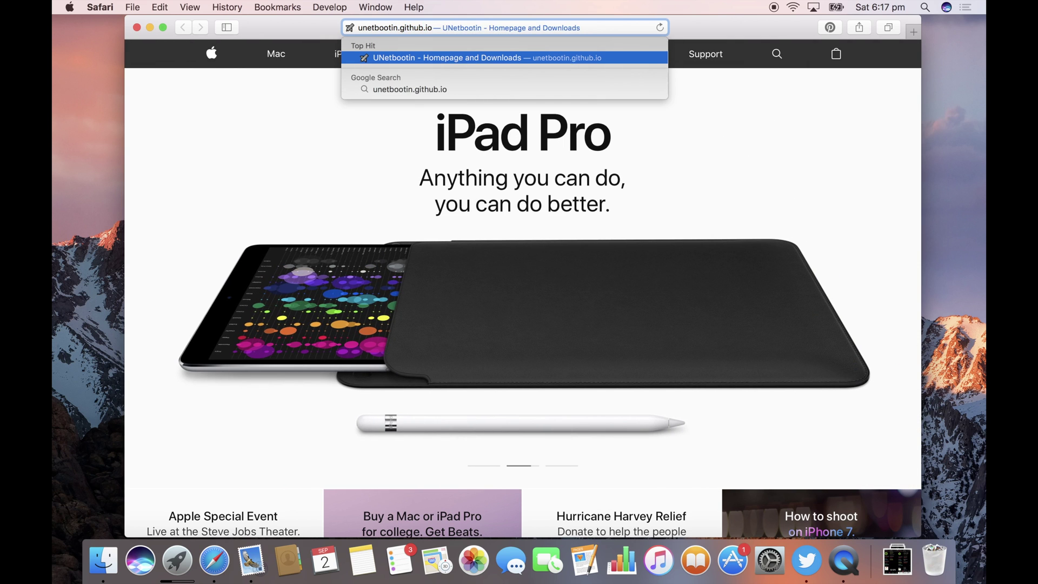
key(Return)
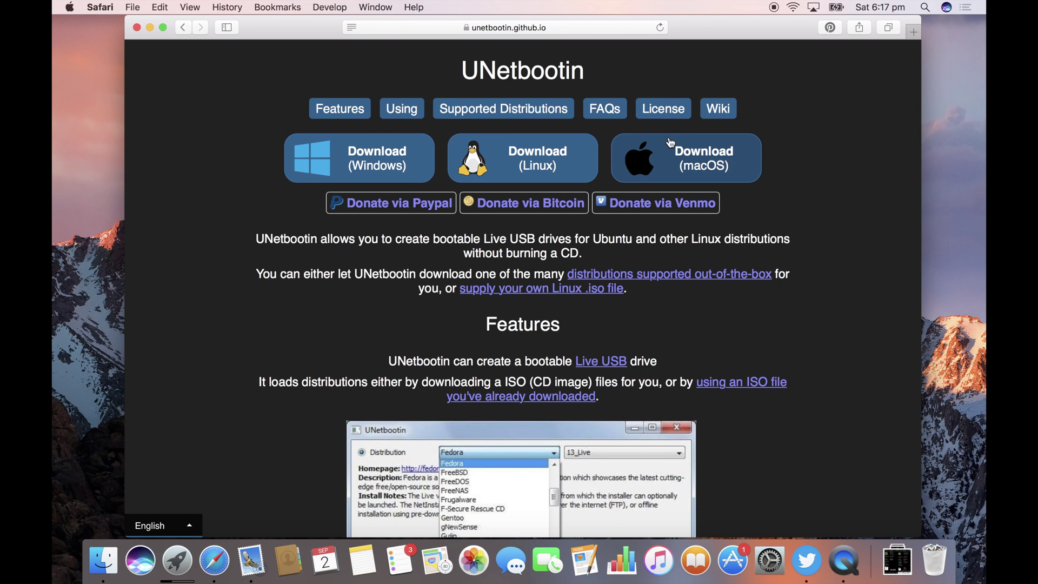
click(683, 156)
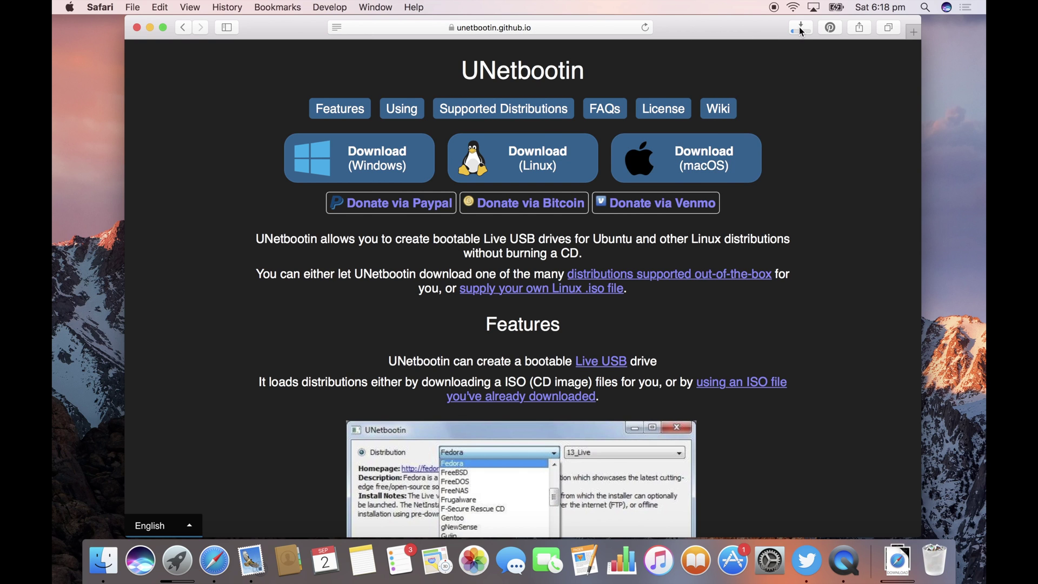
click(801, 32)
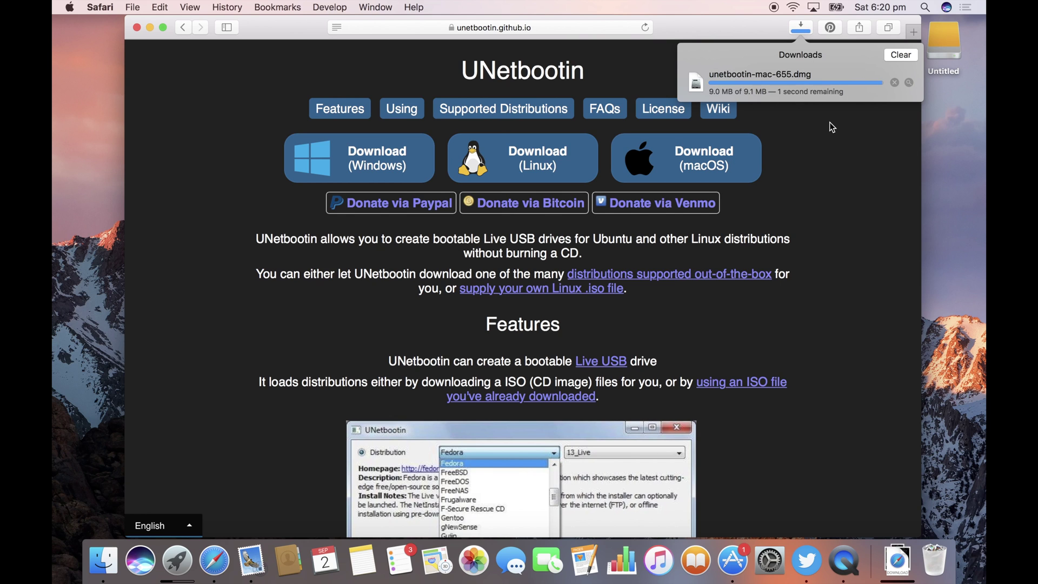
Copy unetbootin from the mounted disk image into Applications, replacing the old copy, and launch it.
click(821, 86)
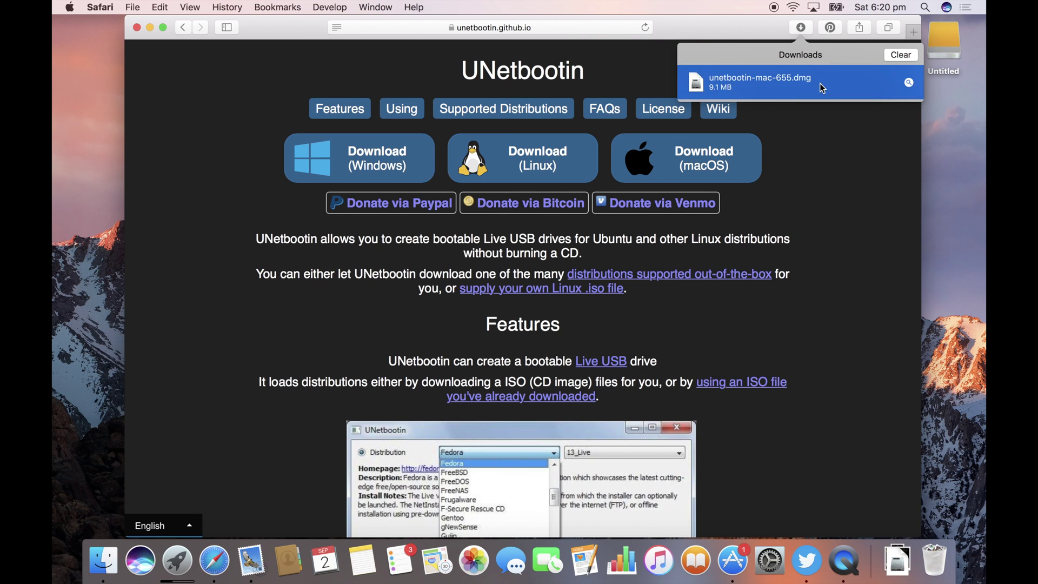
double_click(820, 83)
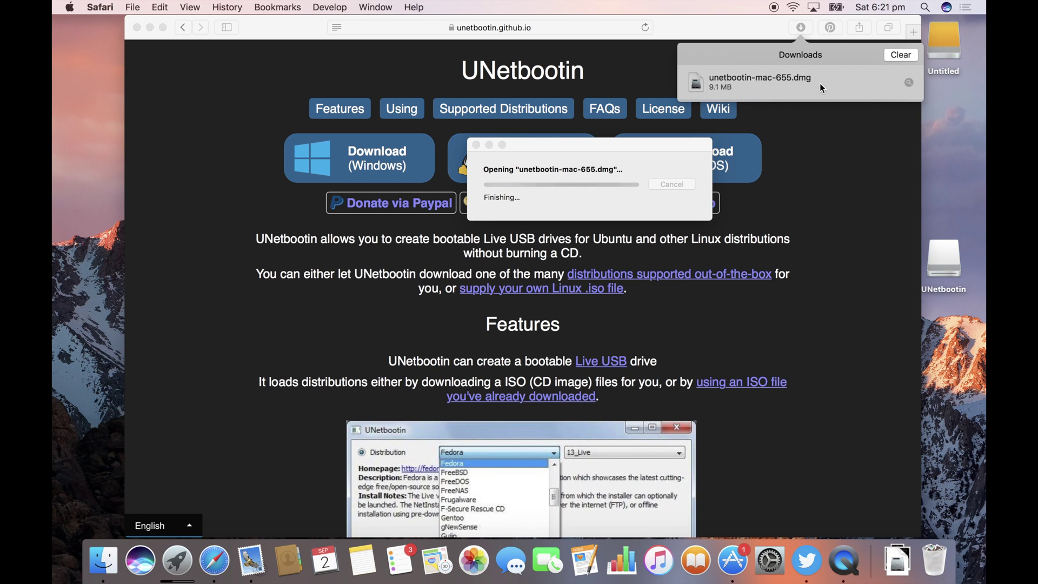
click(437, 117)
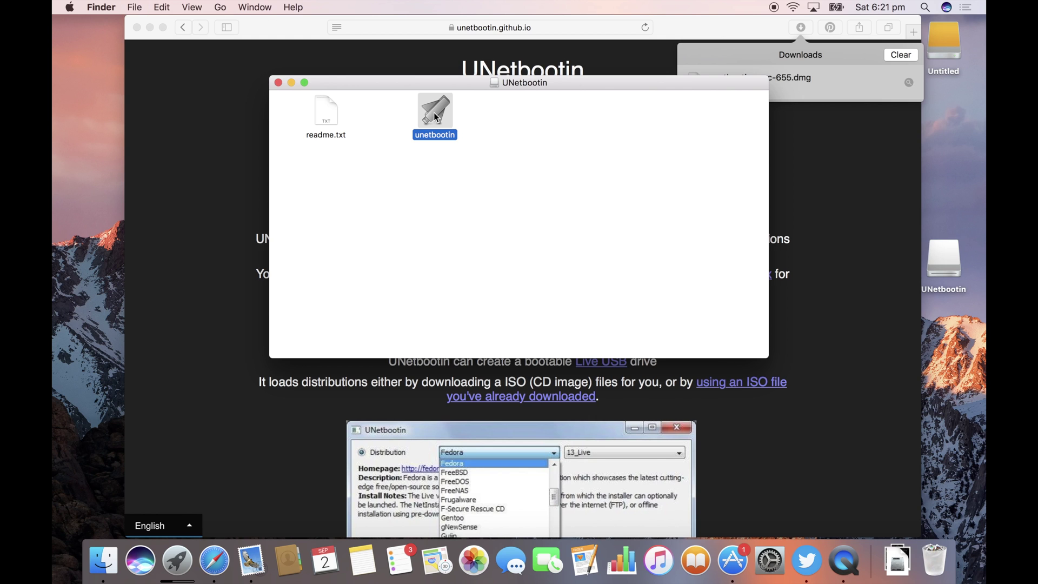
key(super+n)
click(442, 331)
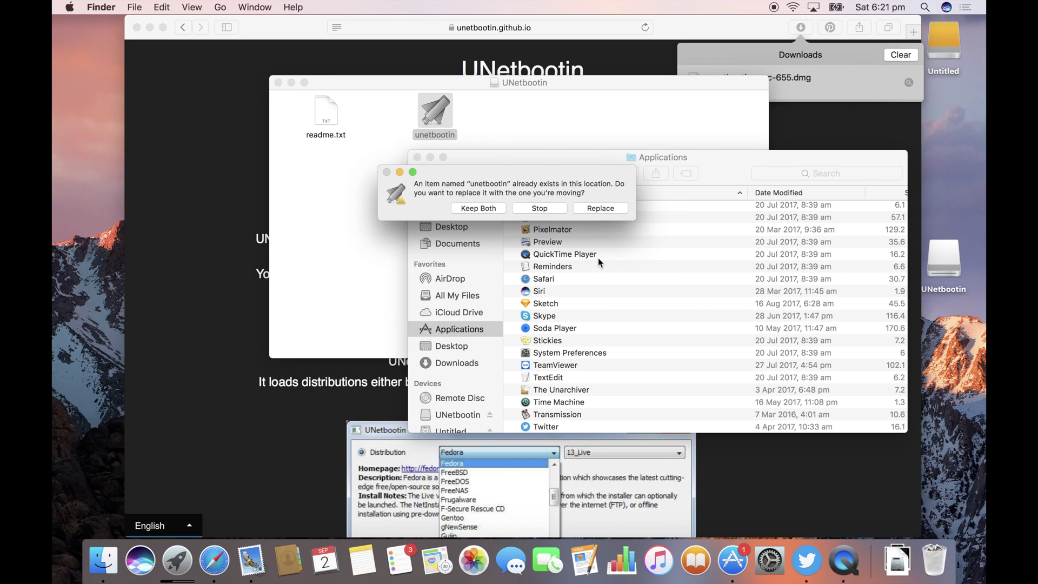
click(599, 208)
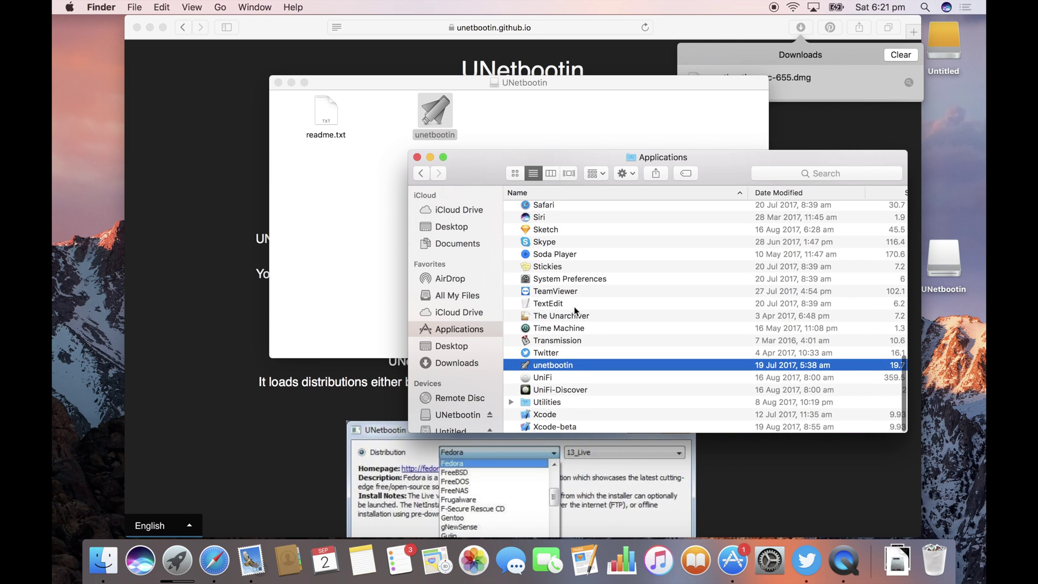
double_click(528, 367)
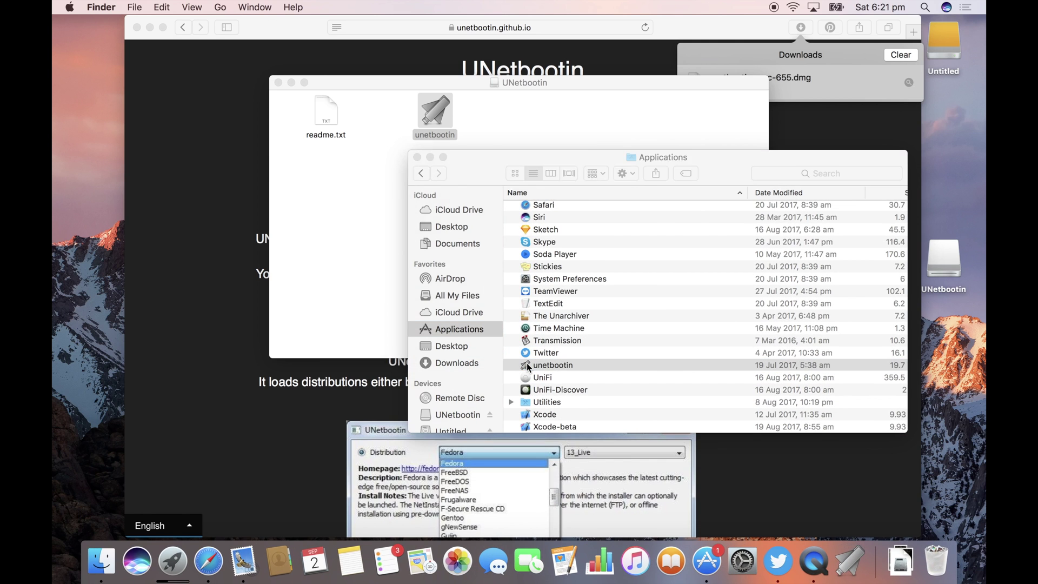
Open unetbootin past the unidentified-developer warning and authorise it with the administrator password.
click(616, 224)
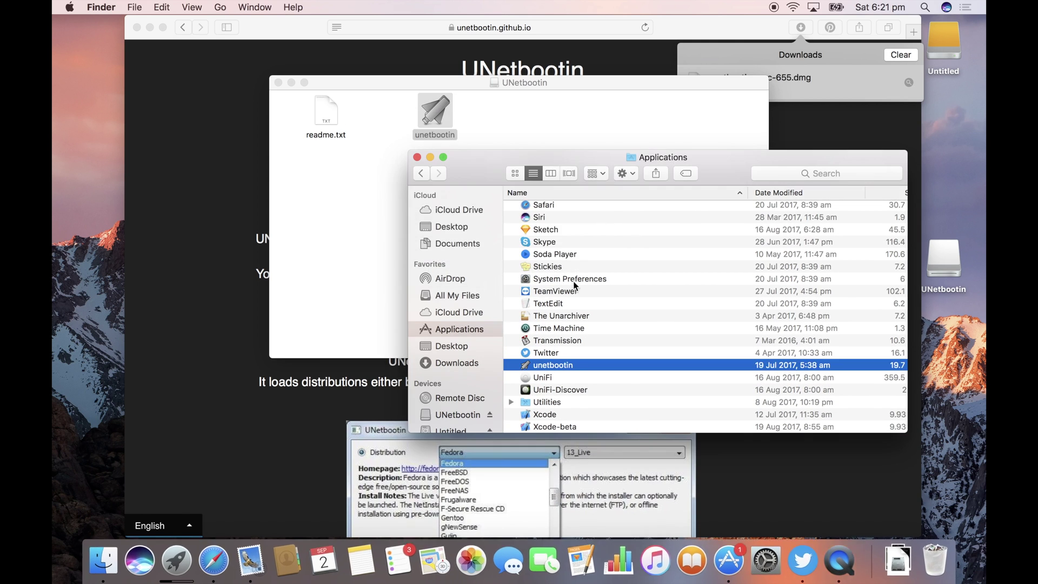
right_click(528, 367)
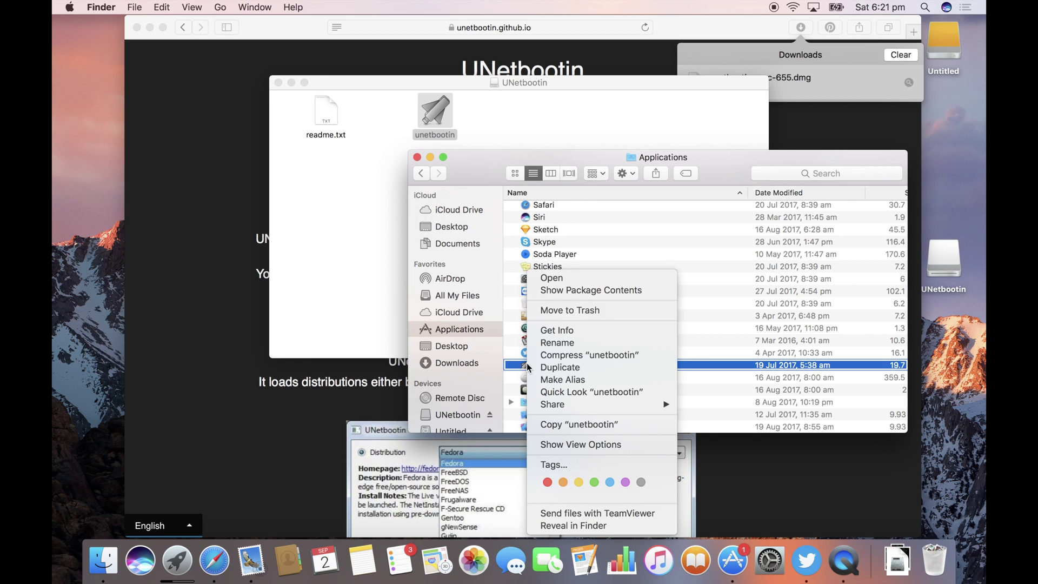
click(568, 279)
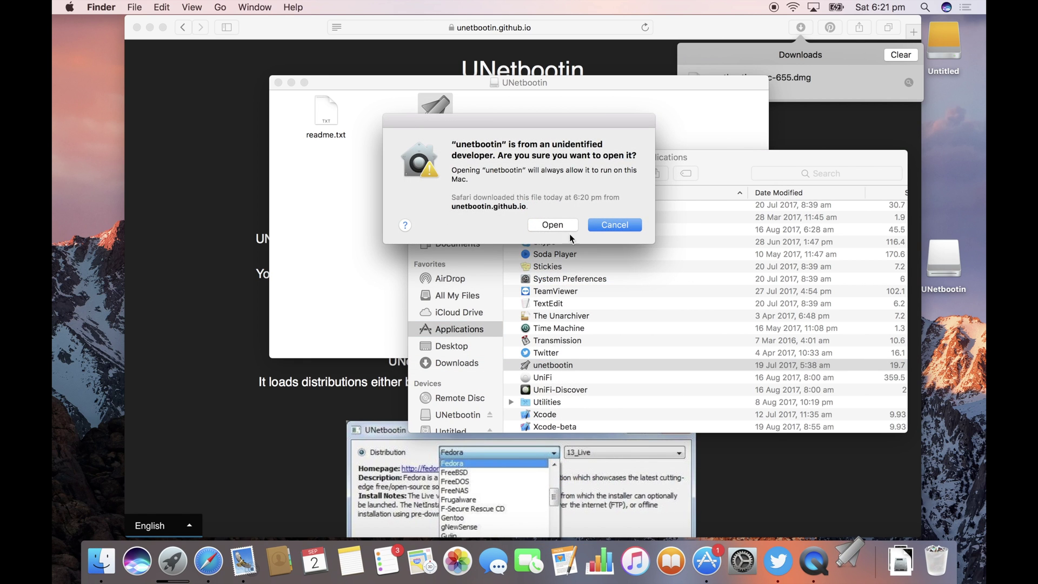
click(561, 220)
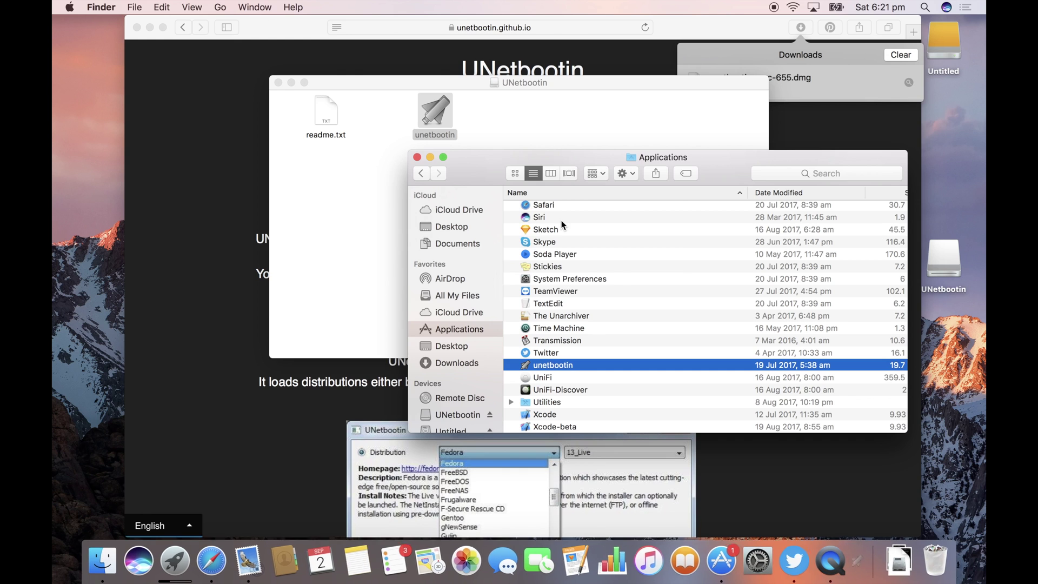
text(********)
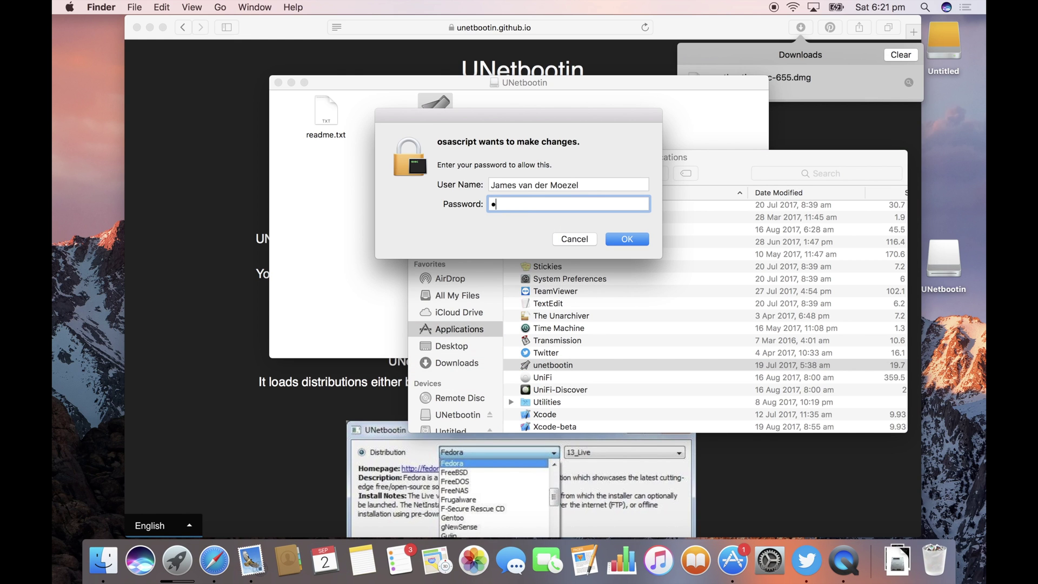
key(Return)
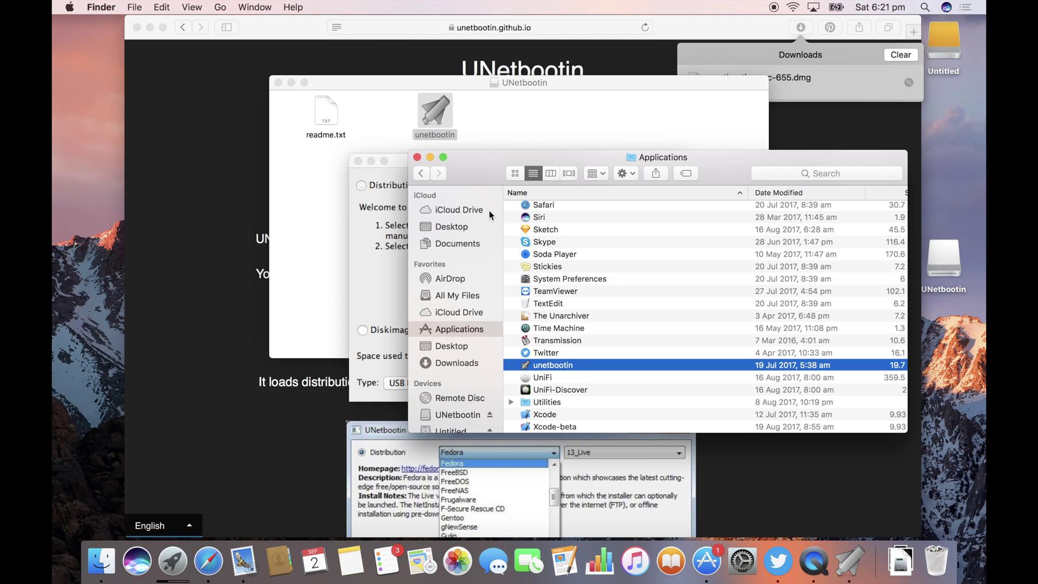
Set UNetbootin's disk image to the Windows 10 EnglishInternational_x64.iso from Downloads.
click(398, 166)
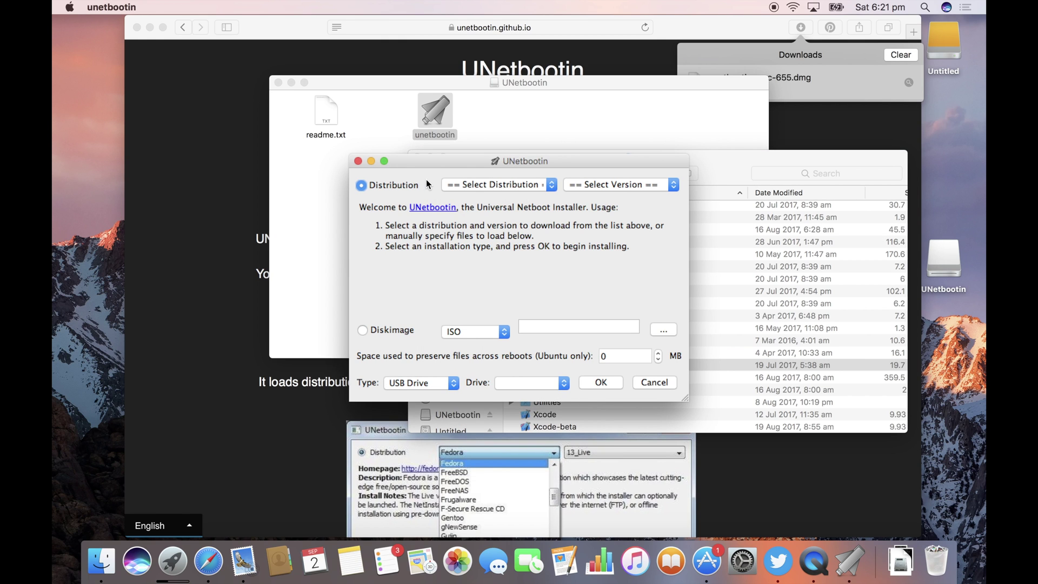
click(362, 331)
click(664, 330)
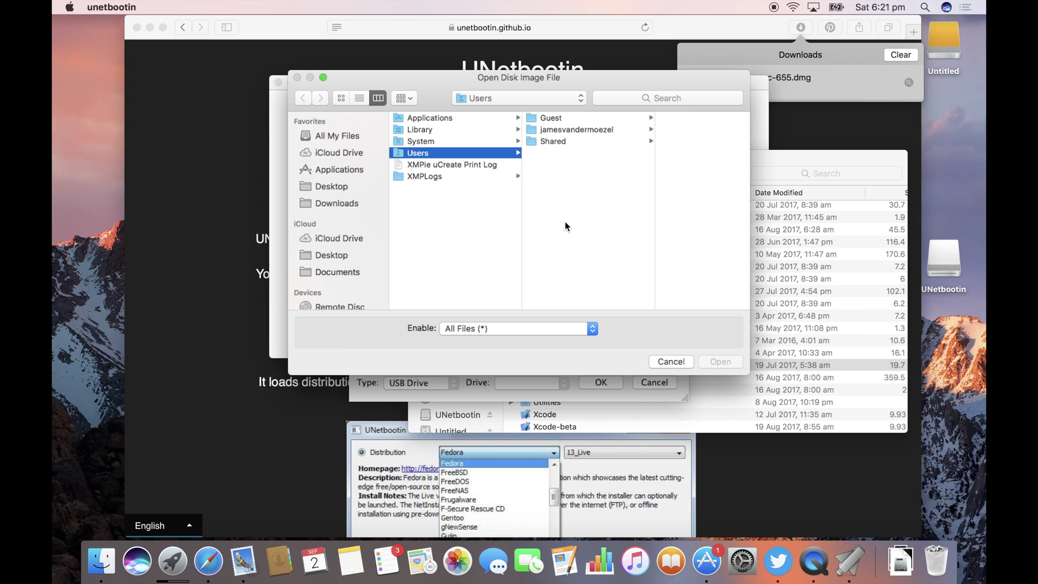
click(574, 129)
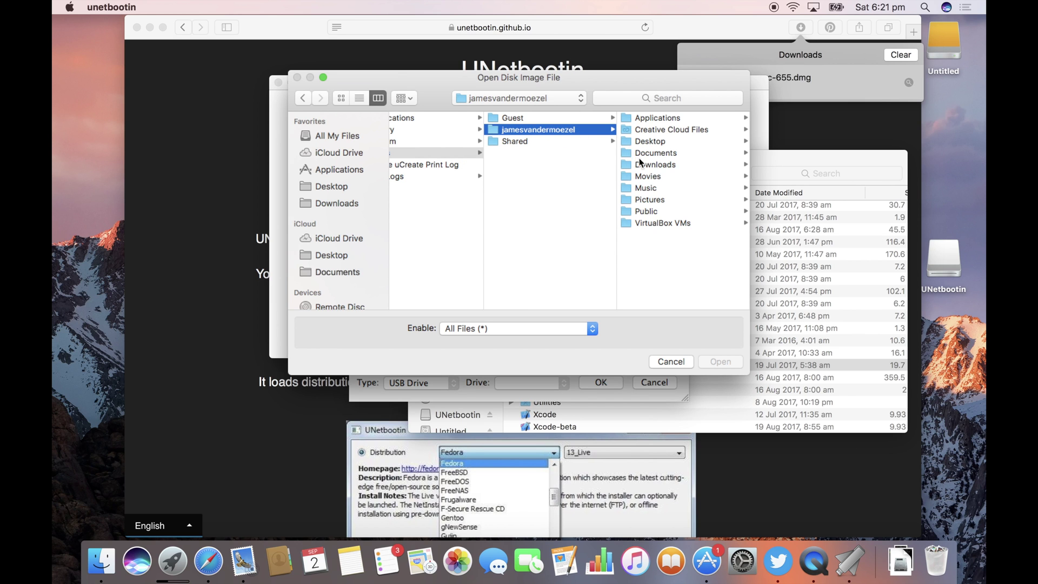
click(642, 163)
scroll(647, 172, down, 5)
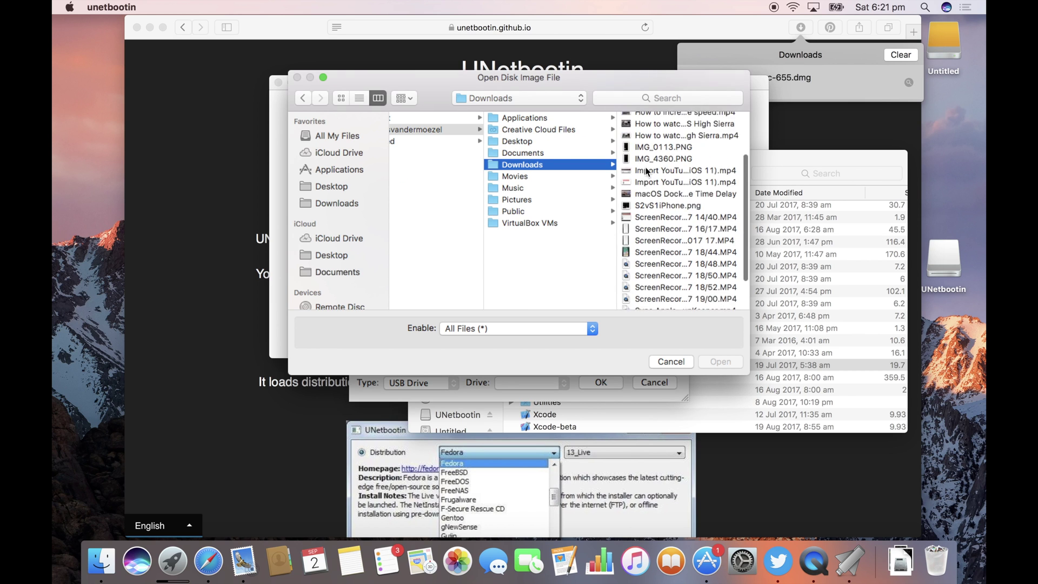
click(650, 303)
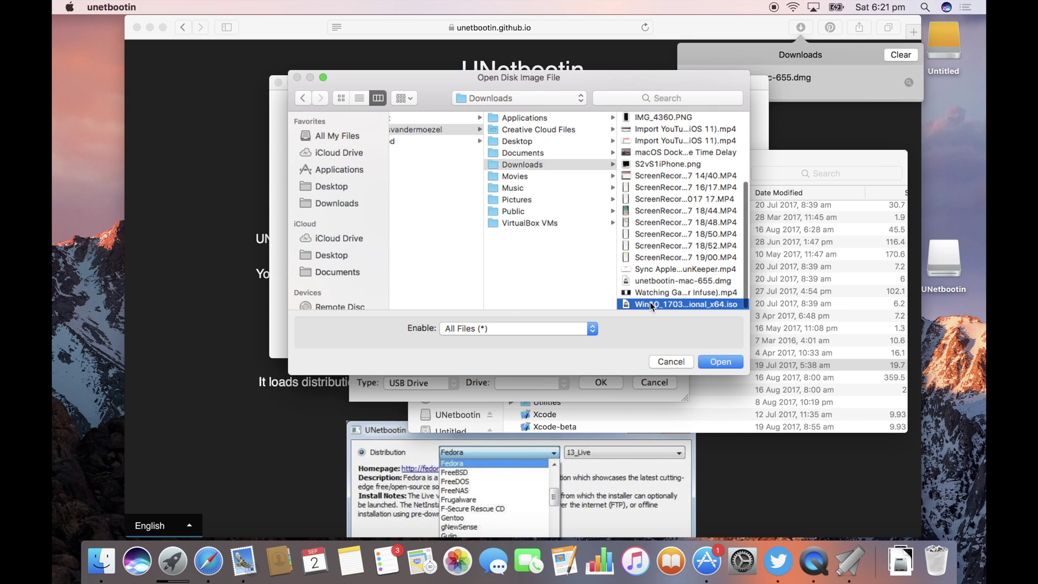
click(721, 363)
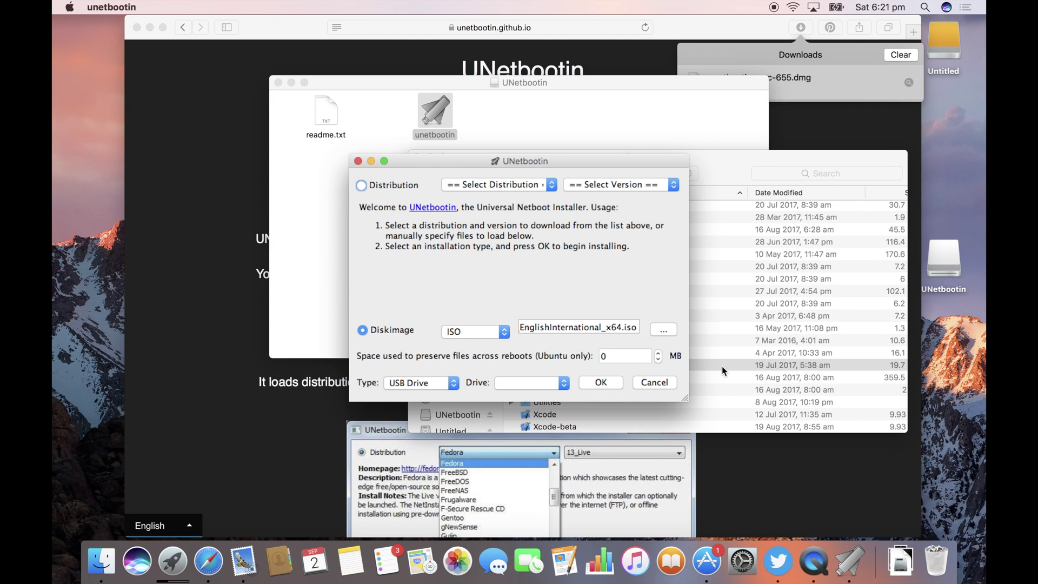
Keep USB Drive as the type, try installing, and dismiss the 'No USB flash drives were found' alert.
click(430, 382)
click(430, 382)
click(530, 385)
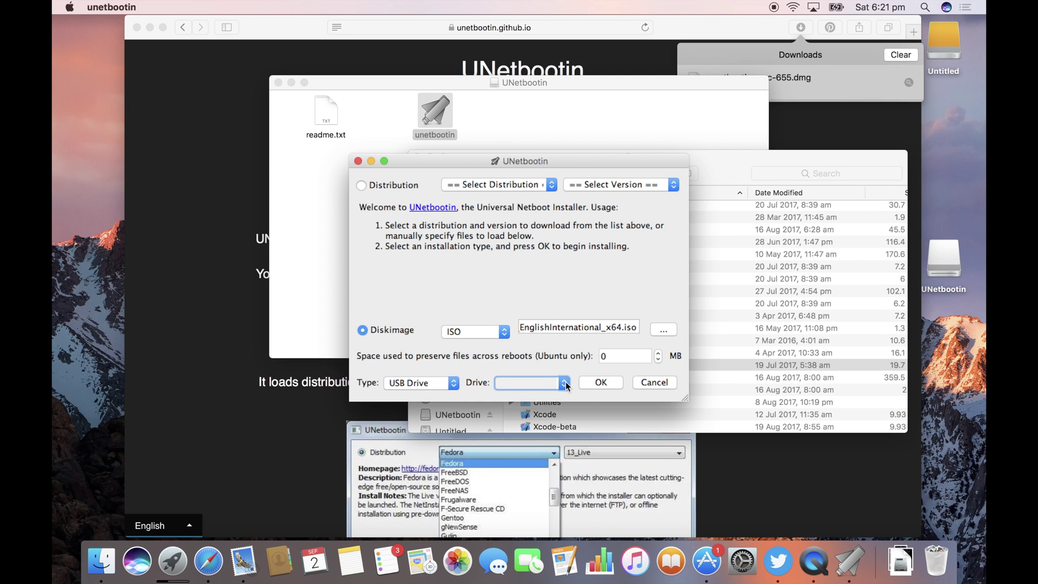
click(593, 383)
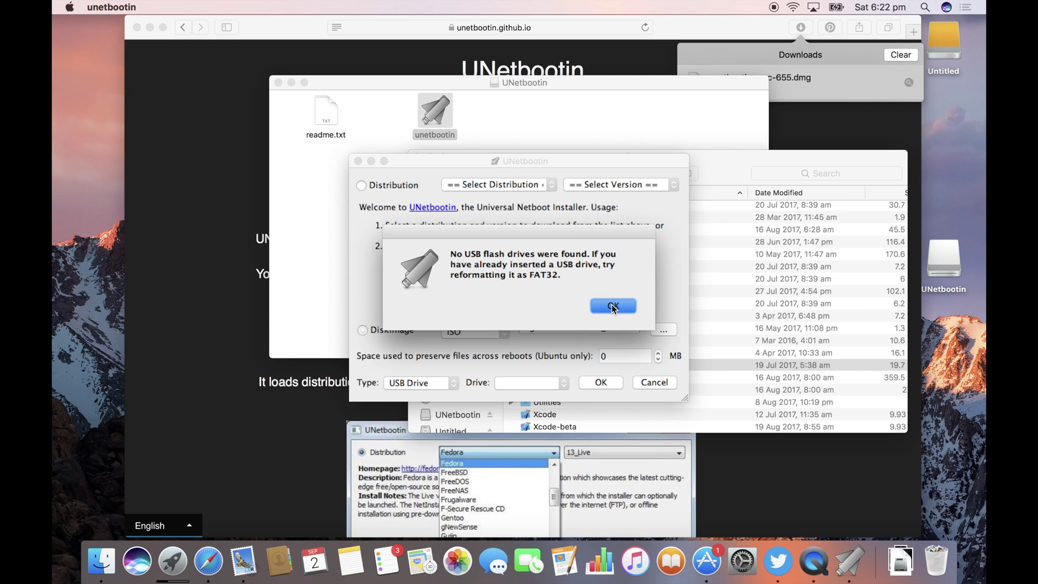
click(614, 307)
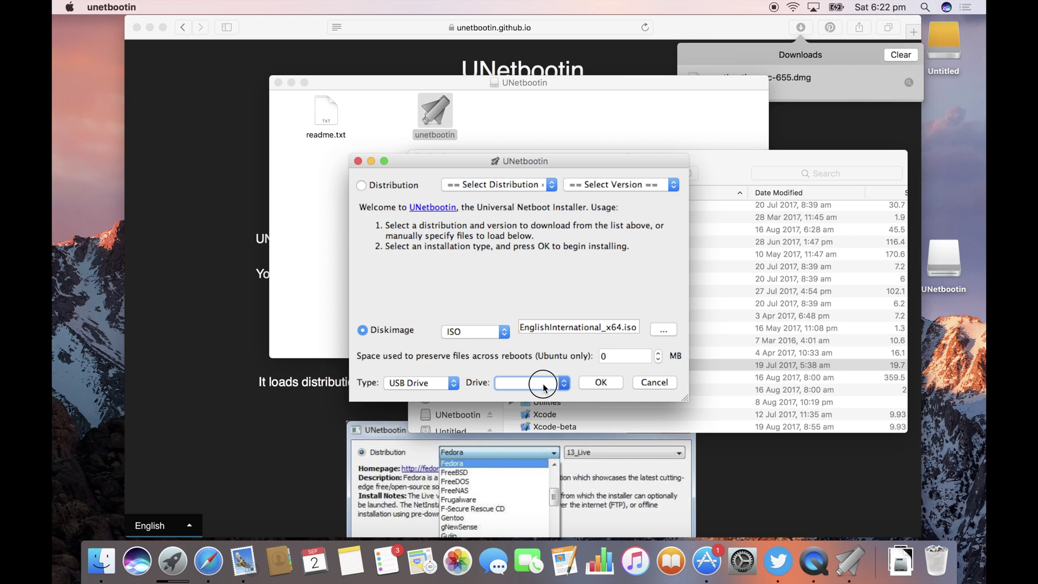
click(924, 9)
Open Disk Utility via Spotlight and select the external 500.11 GB ASMT disk.
text(disk)
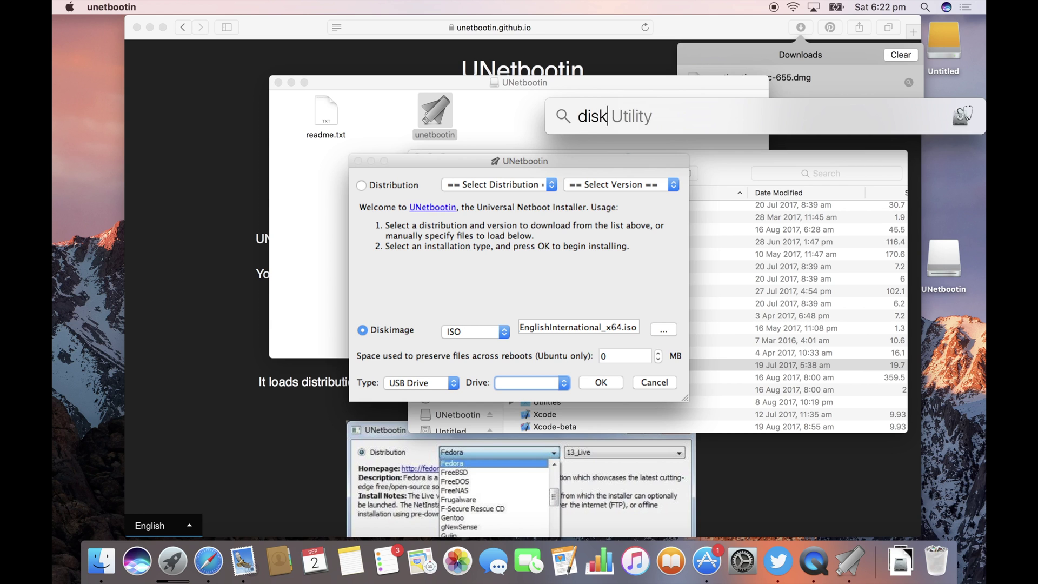
key(Return)
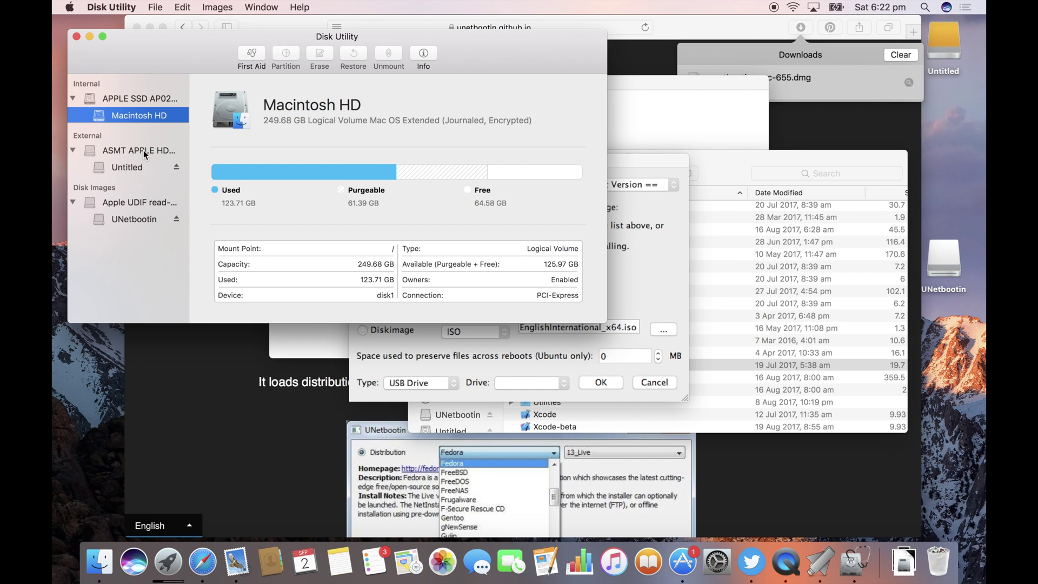
click(141, 167)
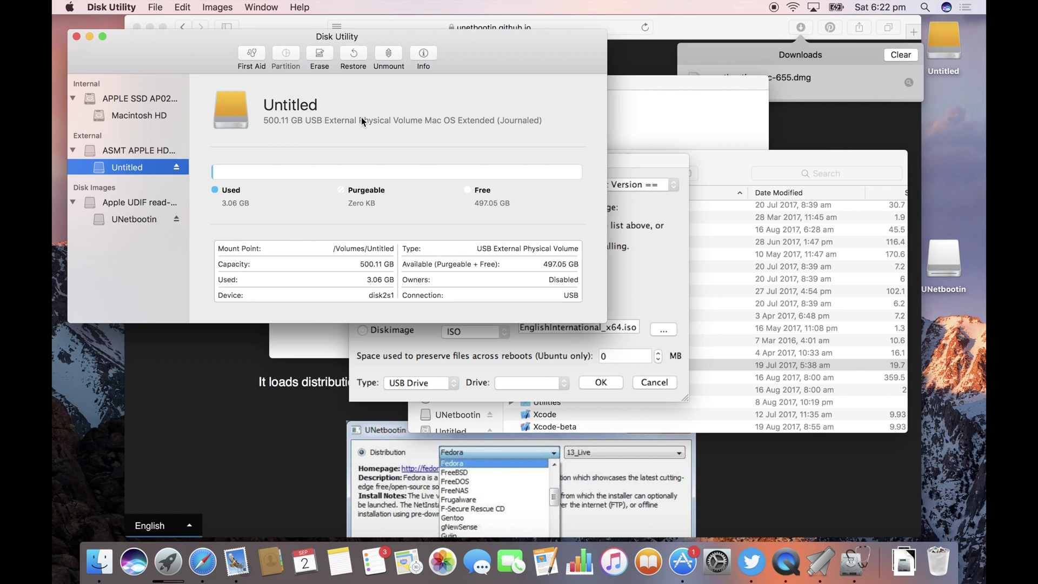
click(127, 151)
Try erasing the disk as MS-DOS (FAT), then dismiss the failure message.
click(321, 55)
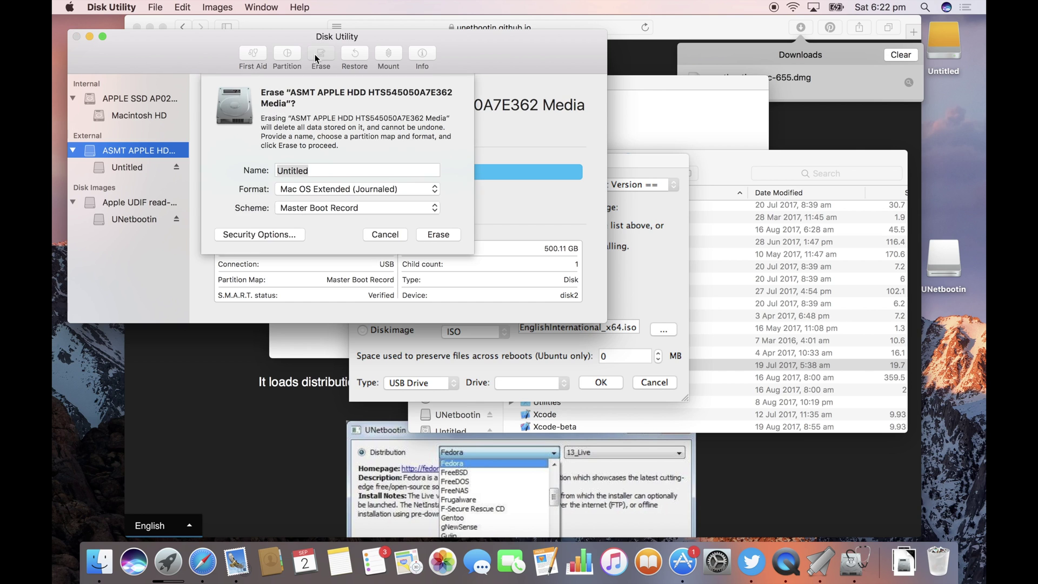
click(324, 191)
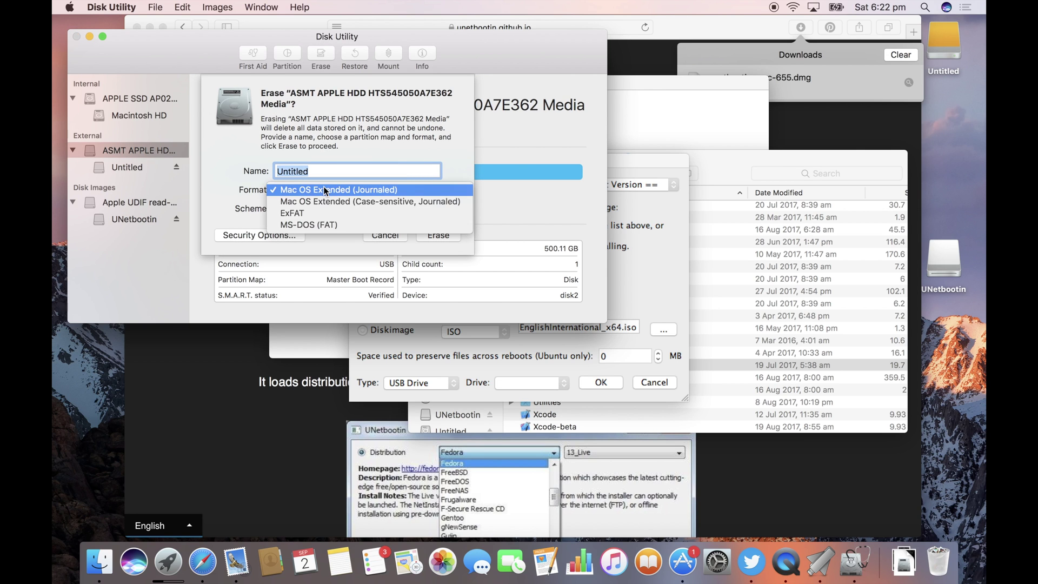
click(323, 222)
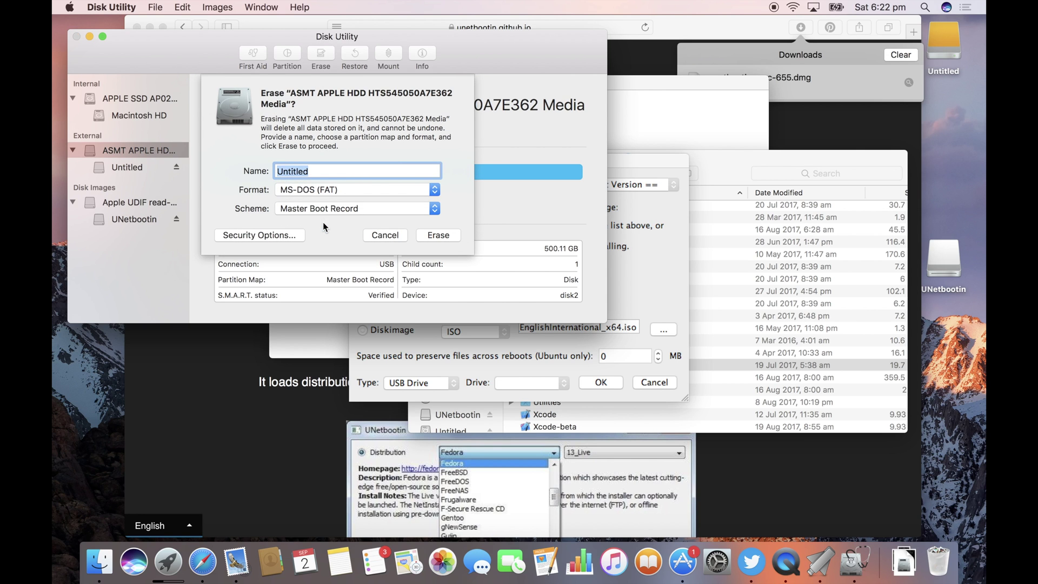
click(441, 236)
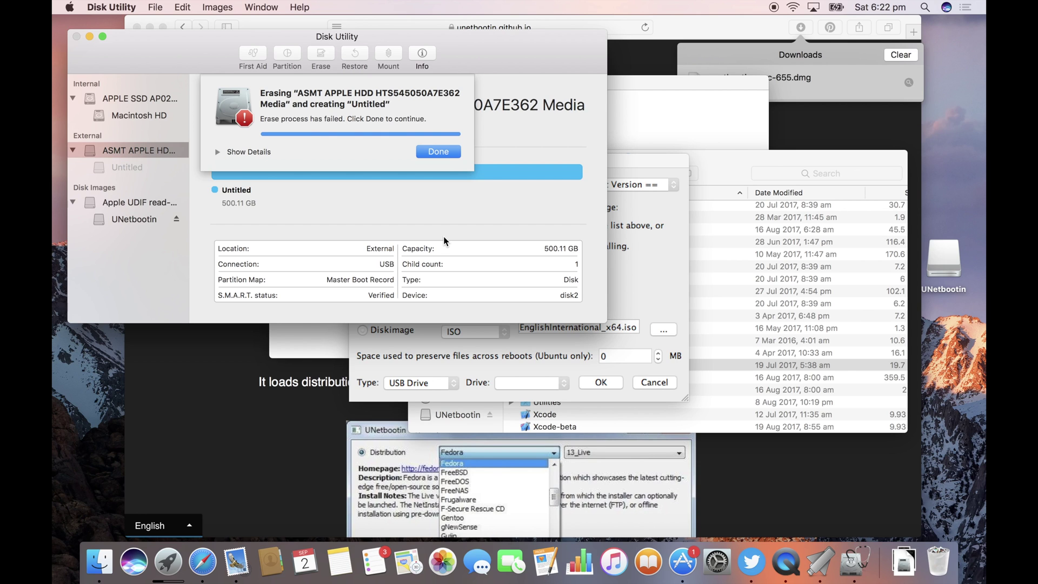
key(Return)
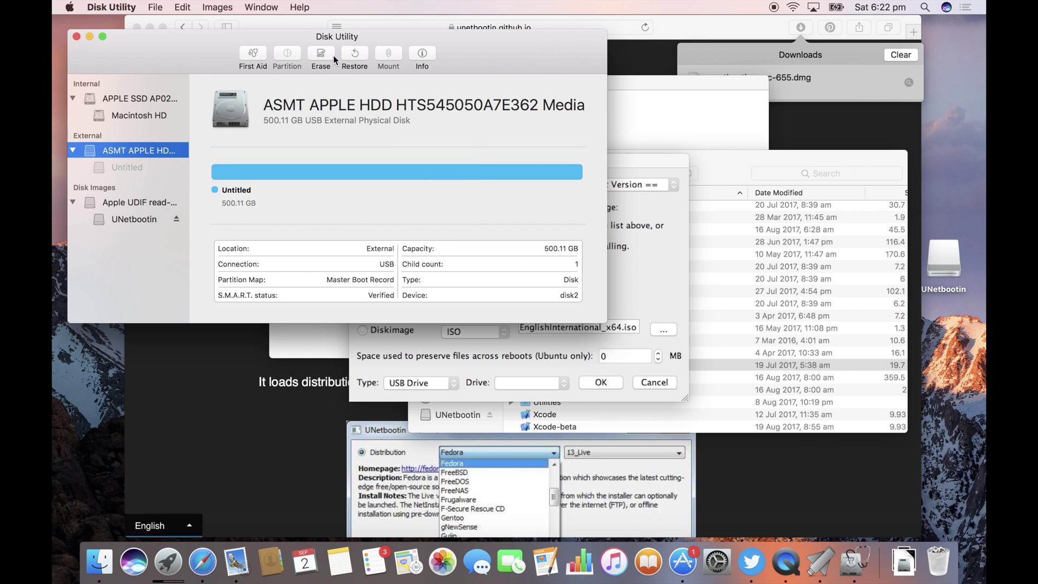
Erase the external disk again as MS-DOS (FAT), declining Time Machine, then quit Disk Utility.
click(331, 54)
click(337, 188)
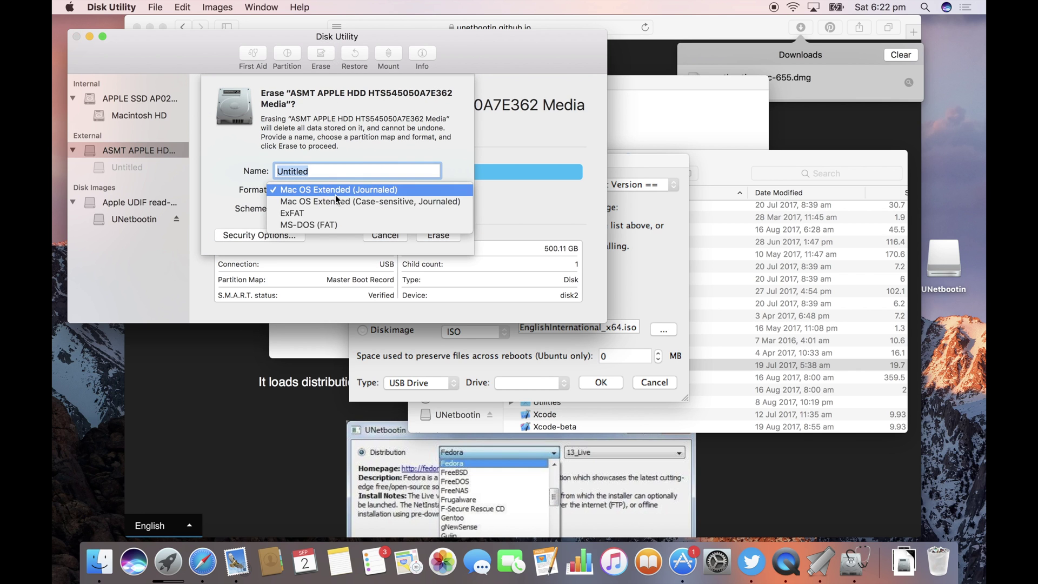
click(335, 223)
click(441, 233)
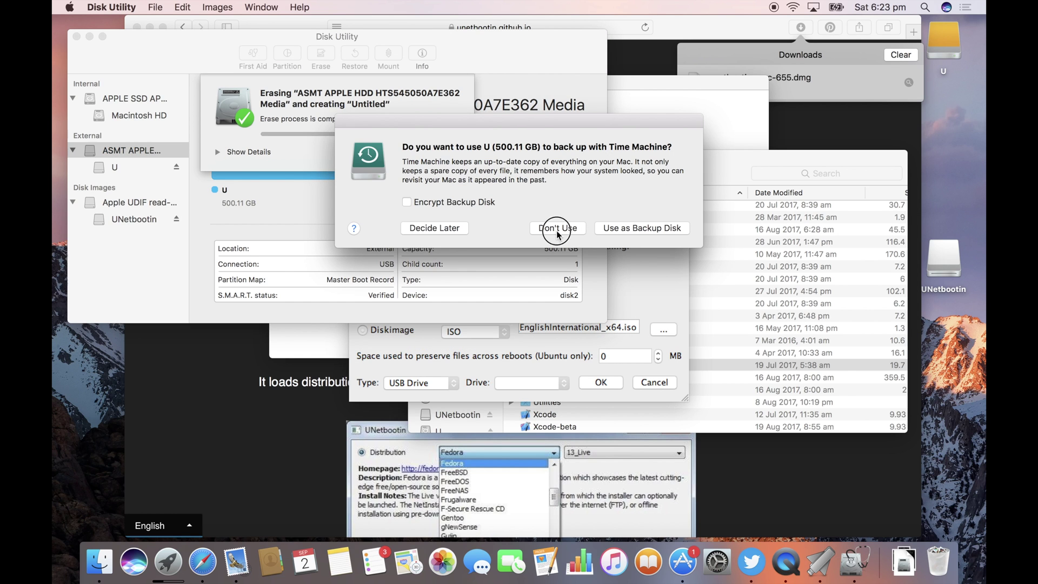
click(558, 229)
click(439, 151)
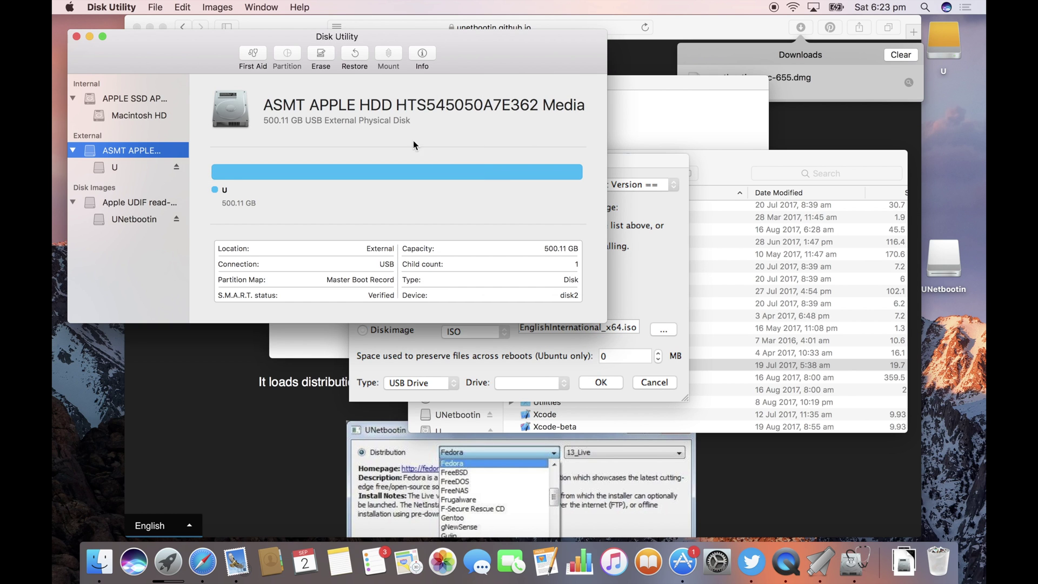
click(76, 36)
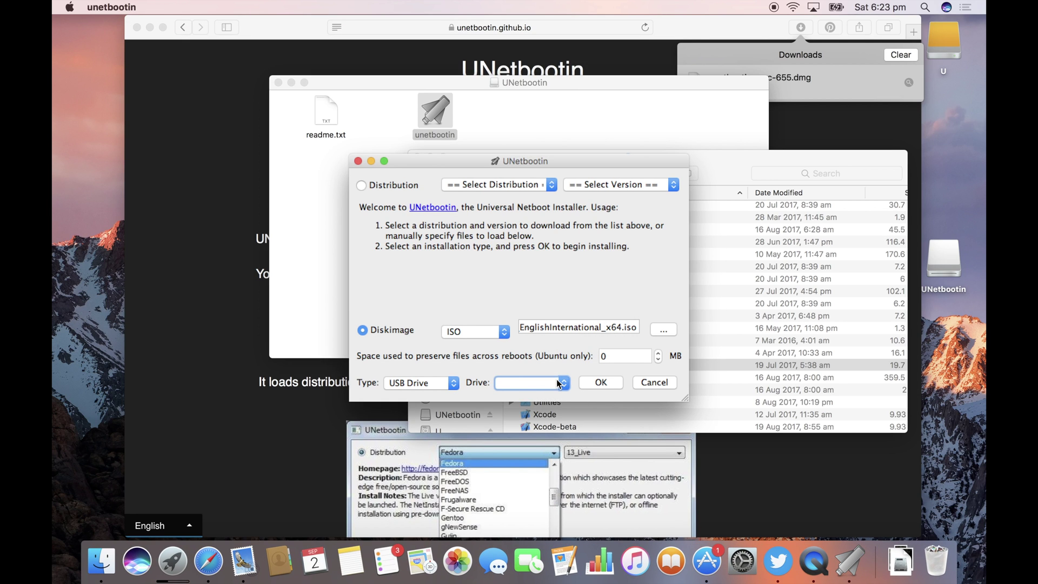
Select the reformatted U drive as the target and start writing the ISO to it.
click(564, 384)
click(601, 382)
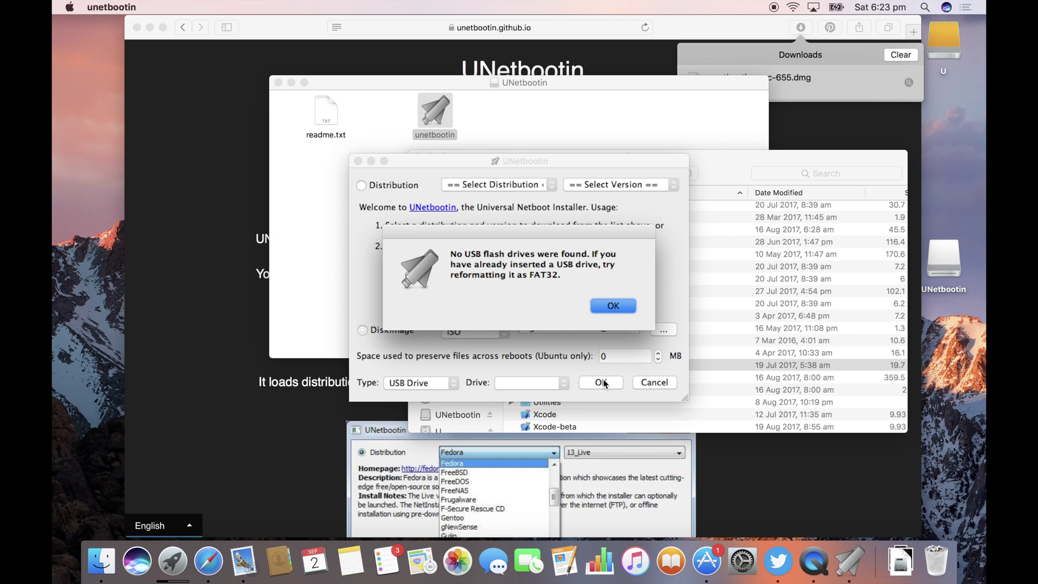
click(619, 313)
click(515, 383)
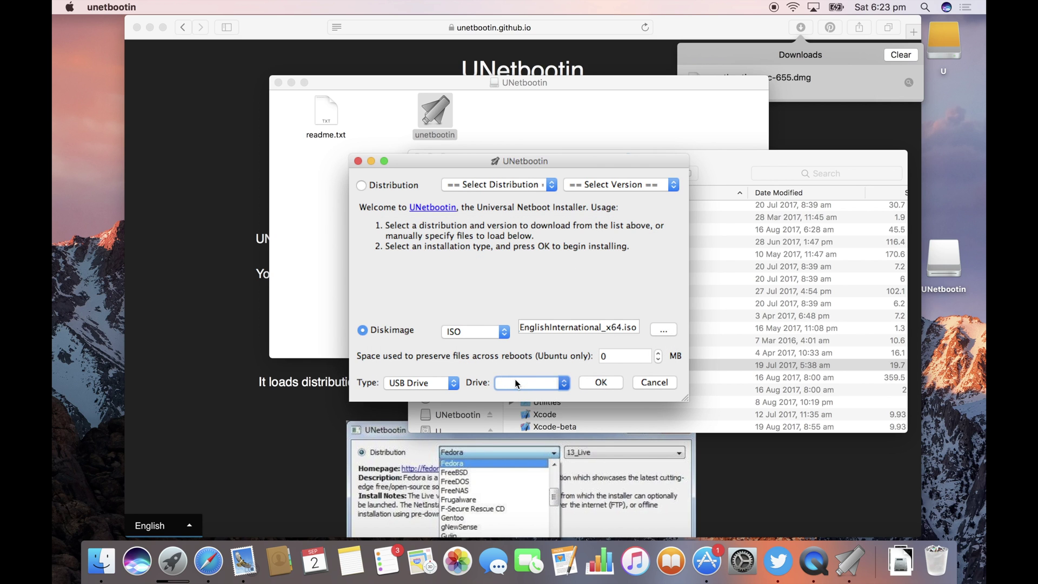
key(Return)
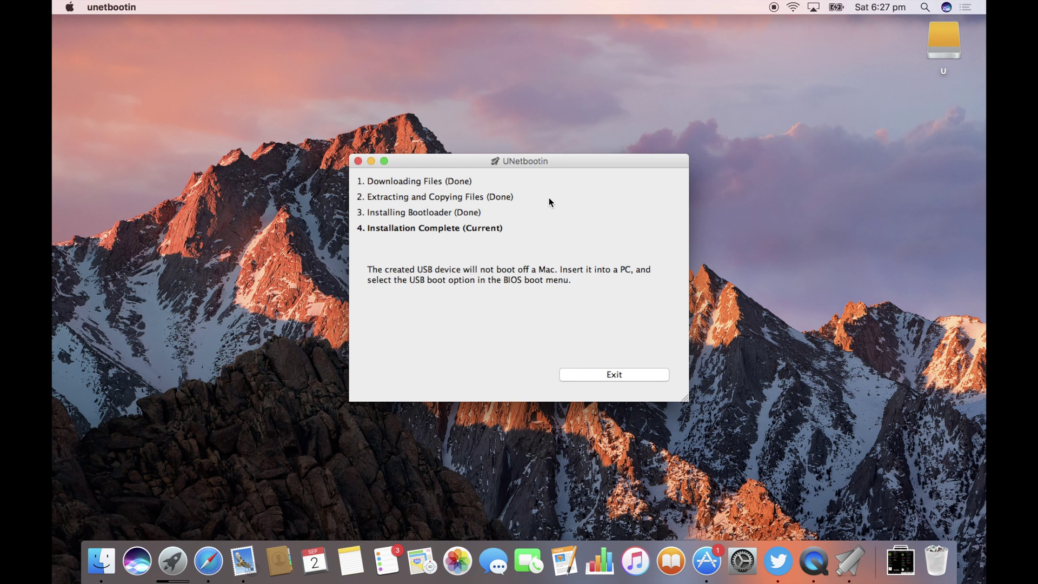
Exit UNetbootin once the installation reports complete.
click(601, 377)
Rename the U drive to 'Windows 10' and eject it.
click(950, 37)
double_click(951, 34)
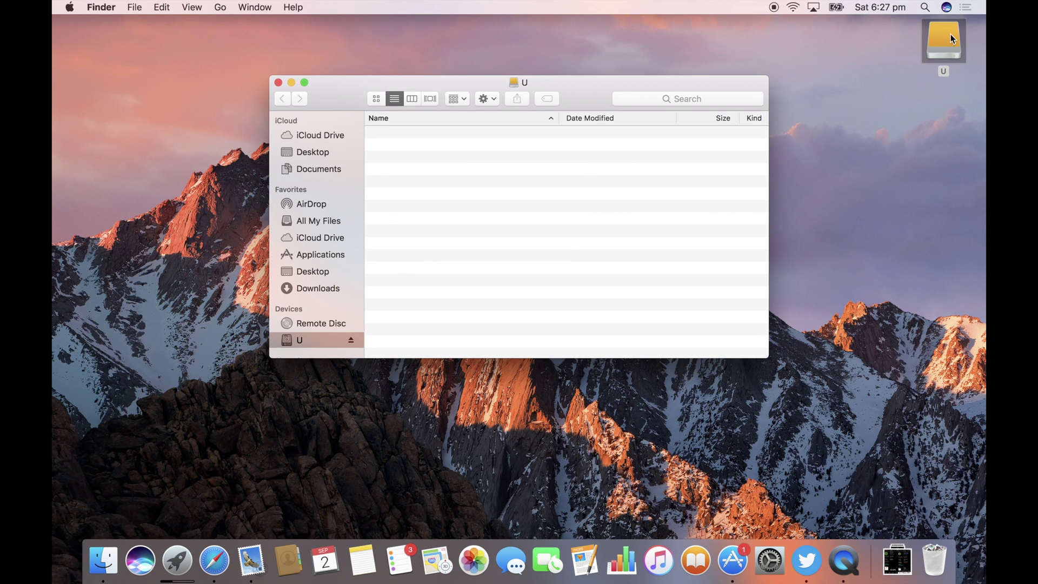
key(Return)
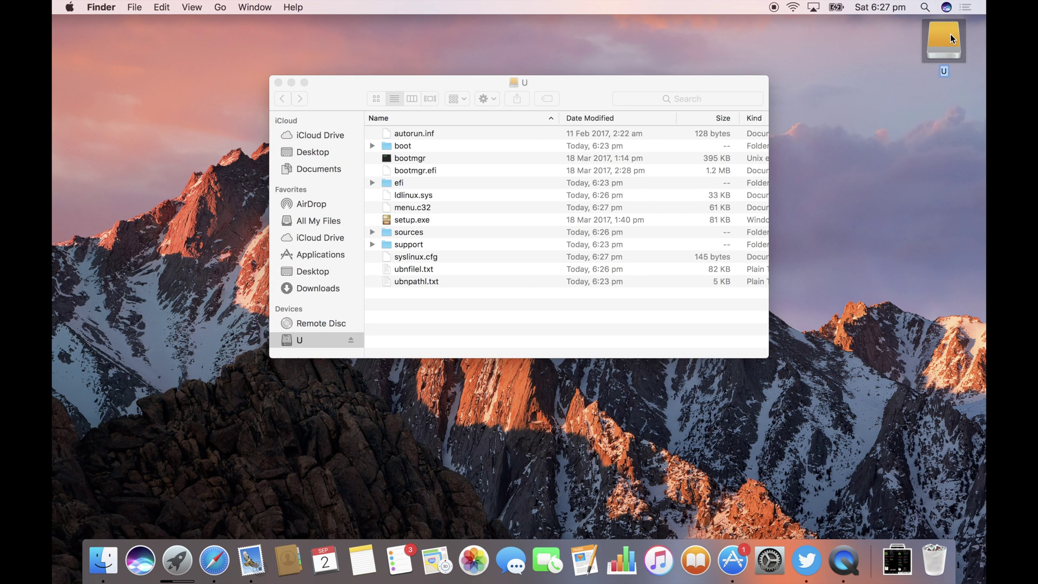
text(Windows 10)
key(Return)
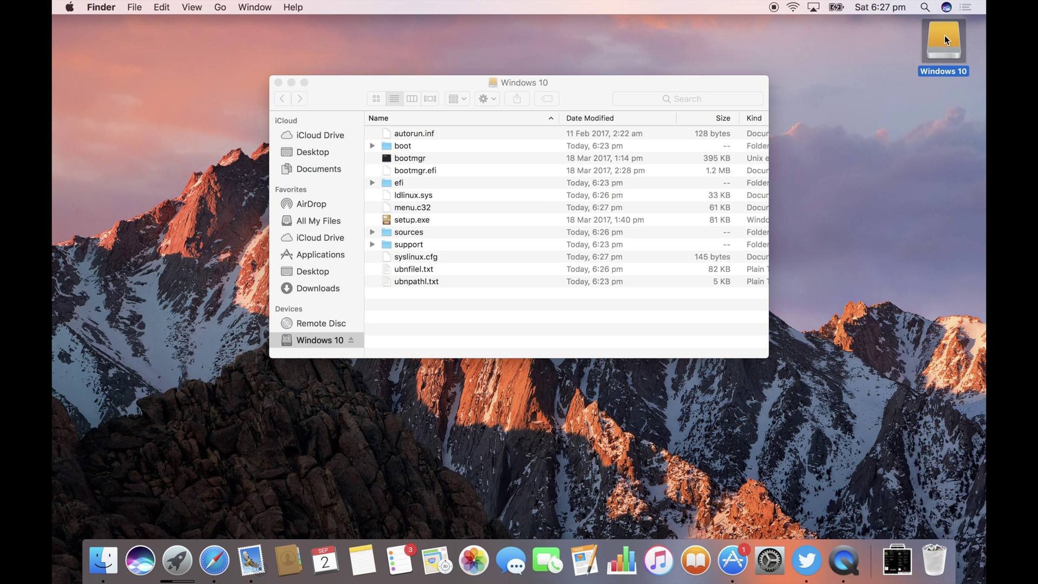
click(350, 340)
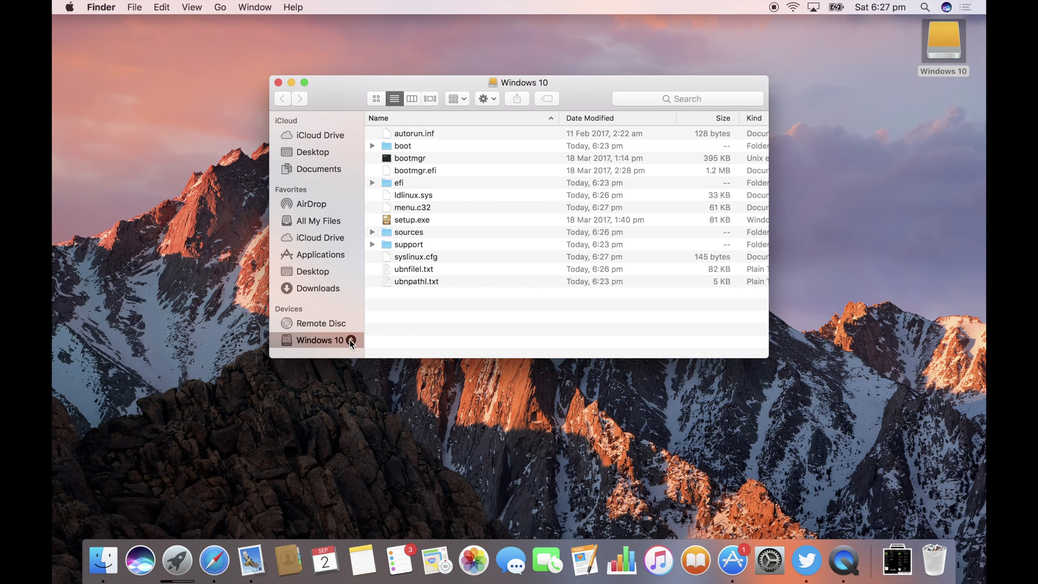